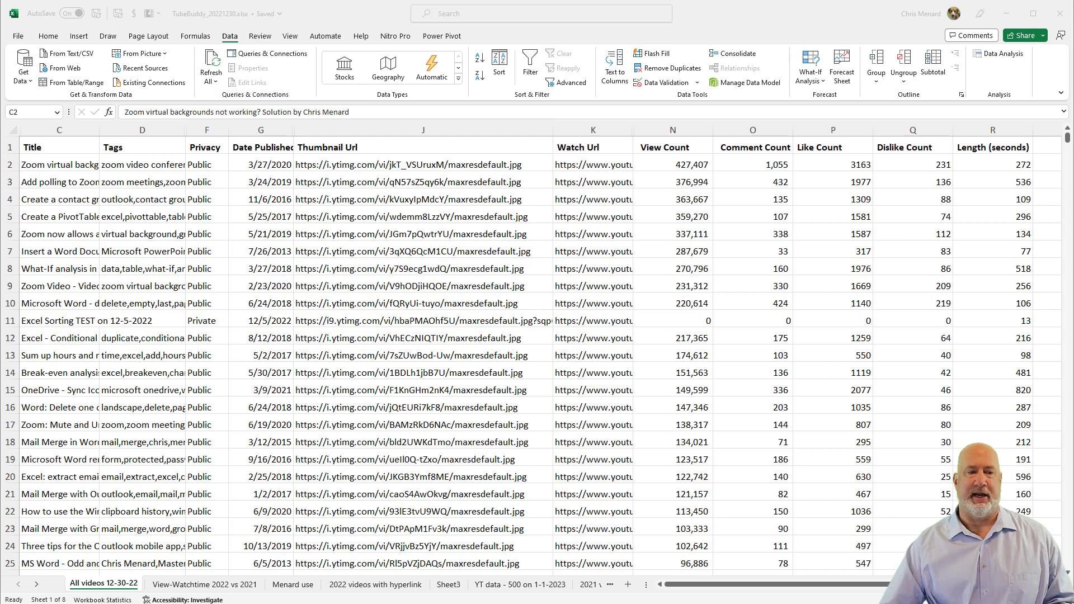
- Check how far the video list extends by going to the last Title record and back to the header
click(77, 164)
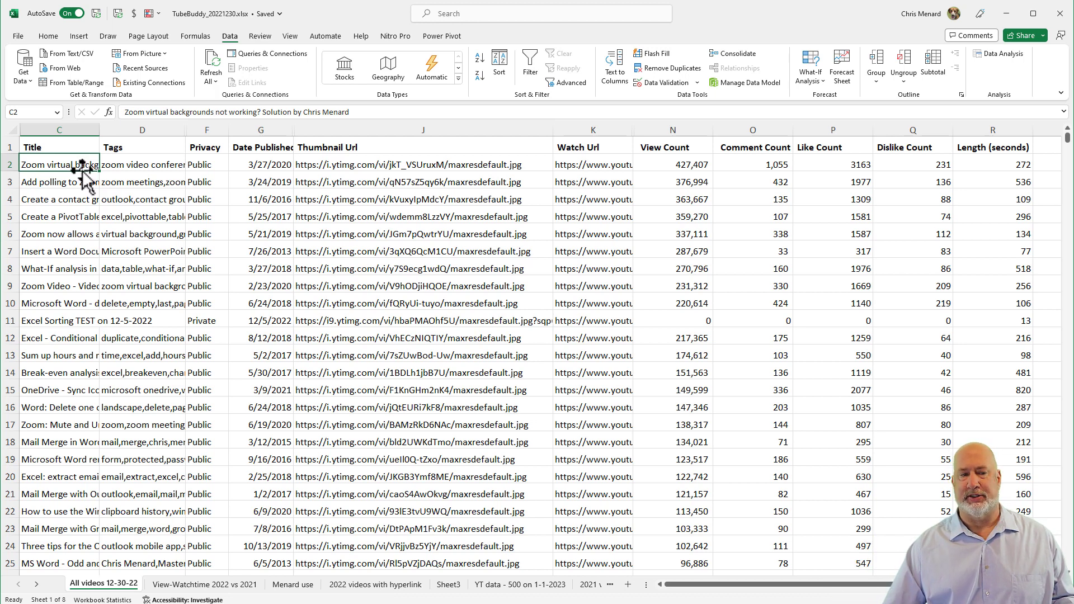
double_click(83, 171)
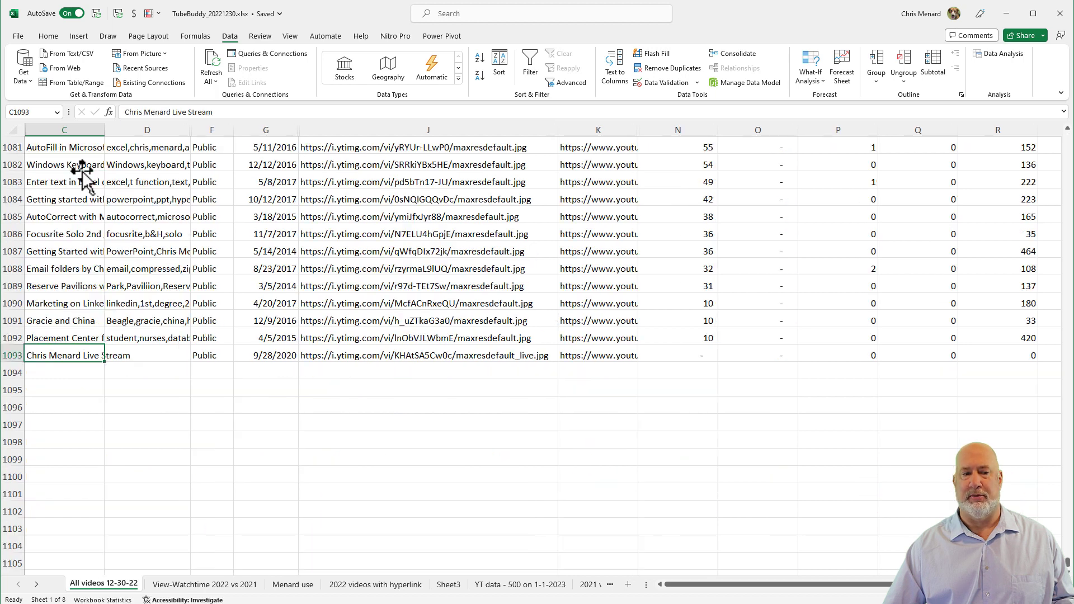
double_click(83, 346)
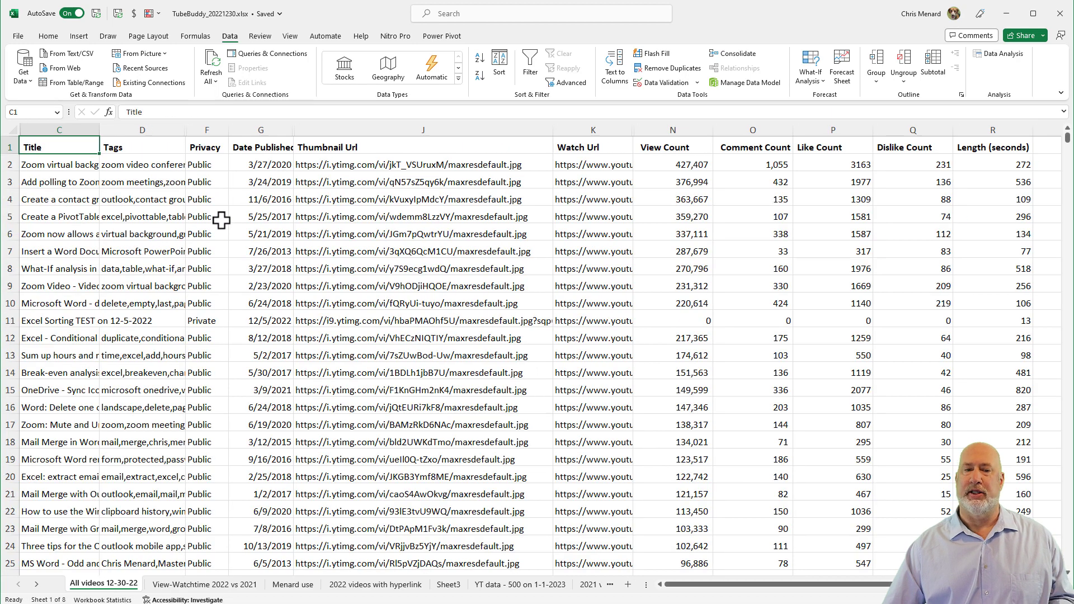
- Filter the video list by the selected cell's value, keeping only rows marked Public in the Privacy column
click(212, 320)
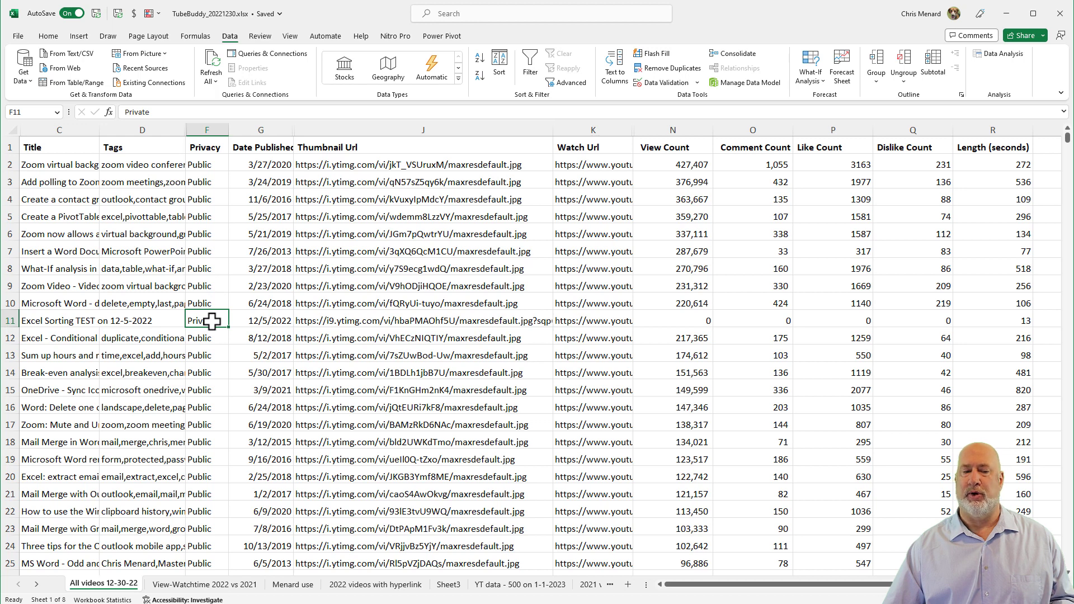
click(202, 181)
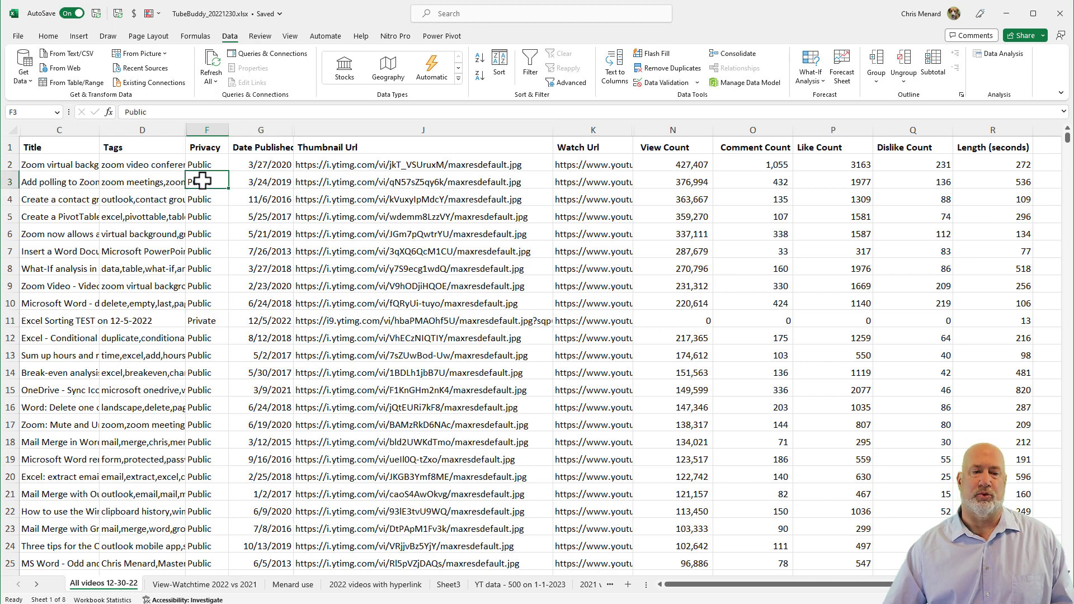
right_click(202, 180)
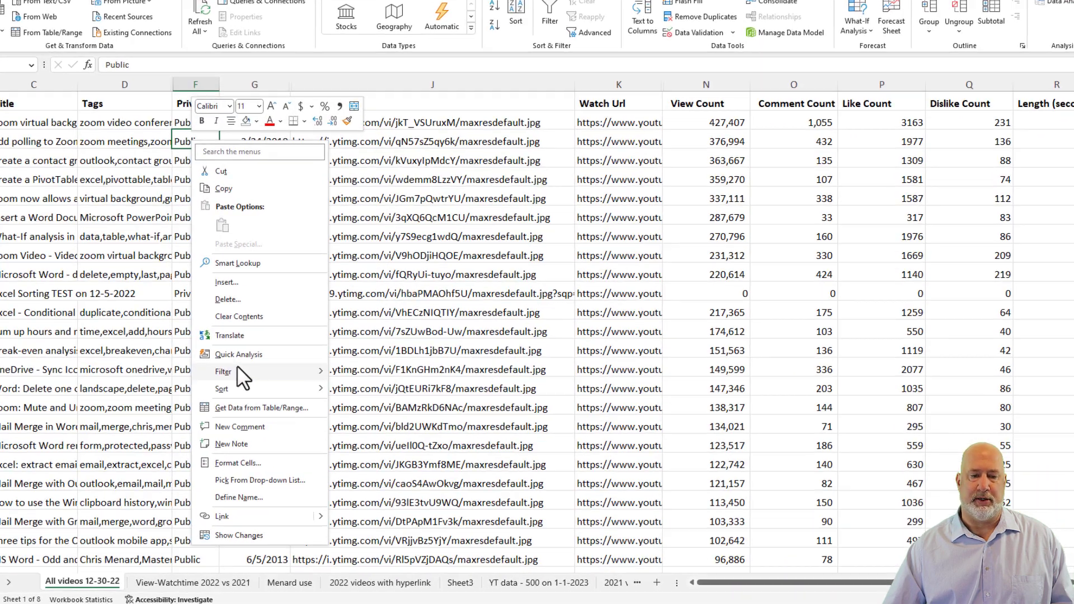
mouse_move(232, 391)
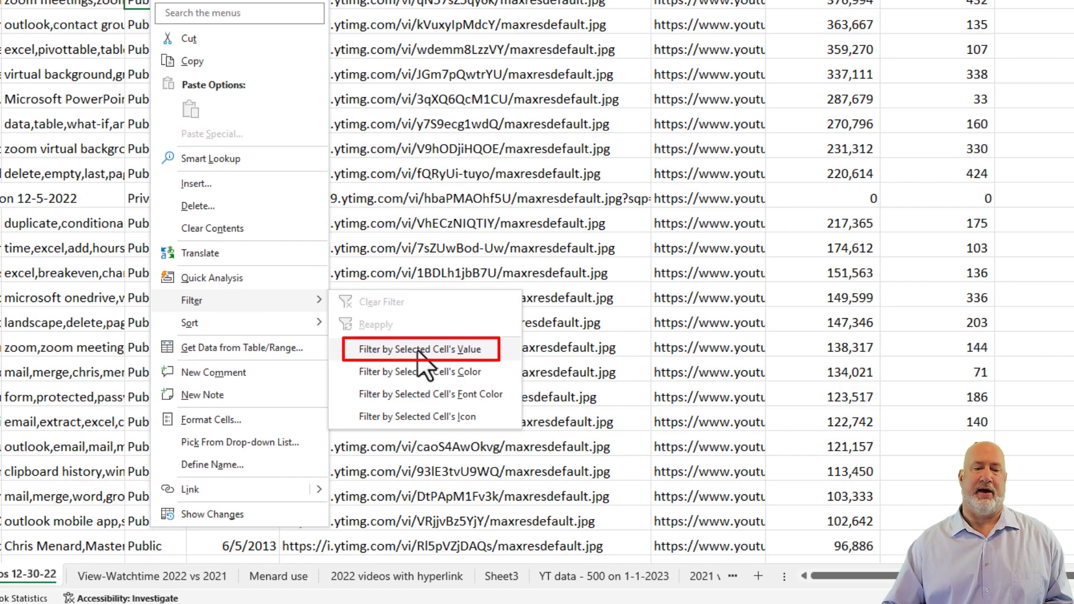
click(414, 350)
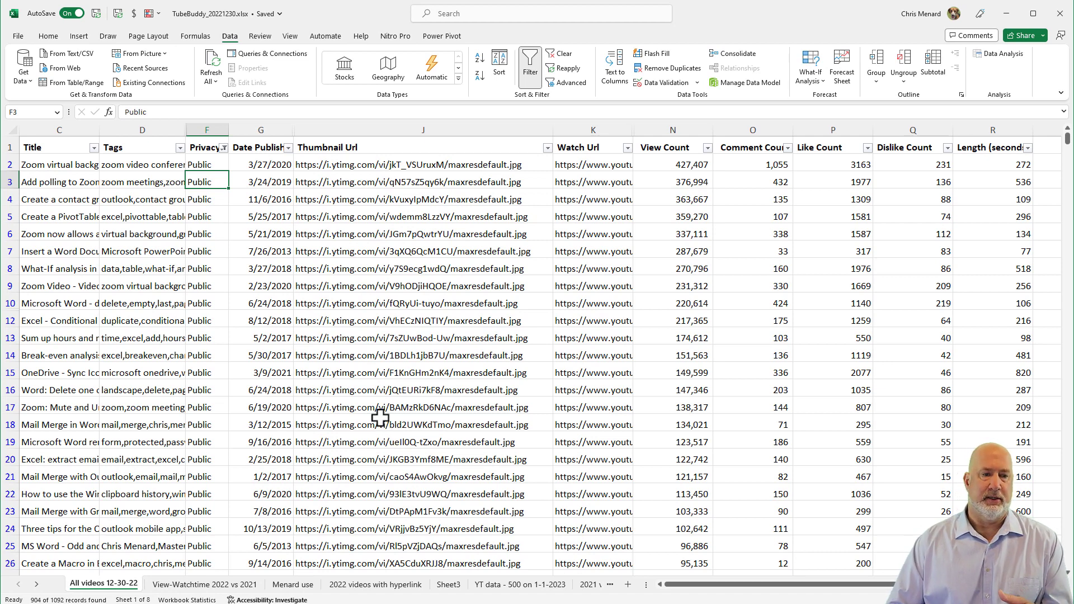
- Check the filtered list down to its last Title record and return to the header row
click(79, 167)
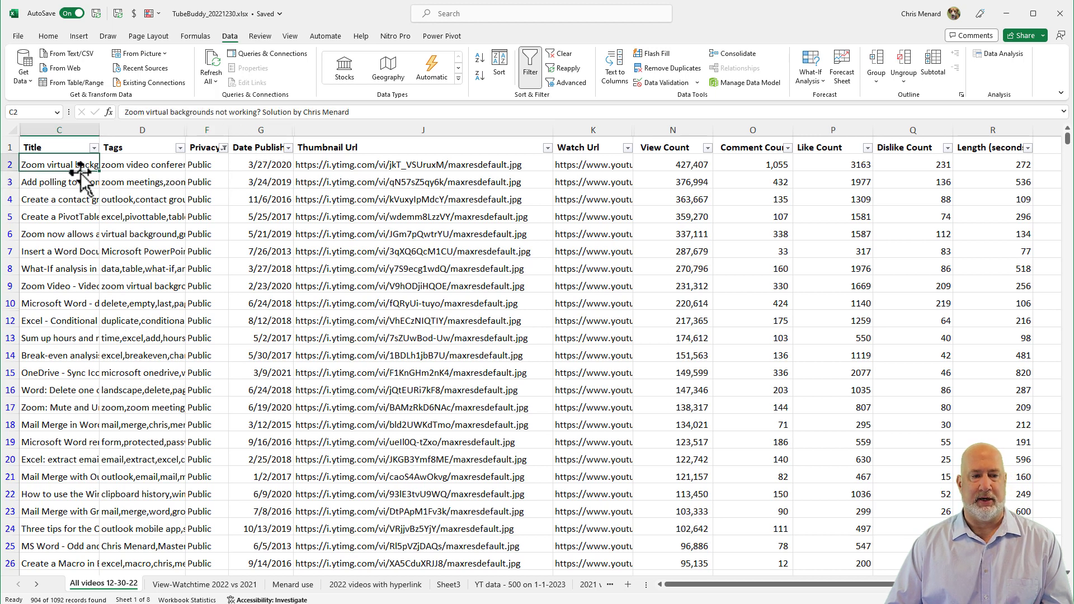
key(ctrl+Down)
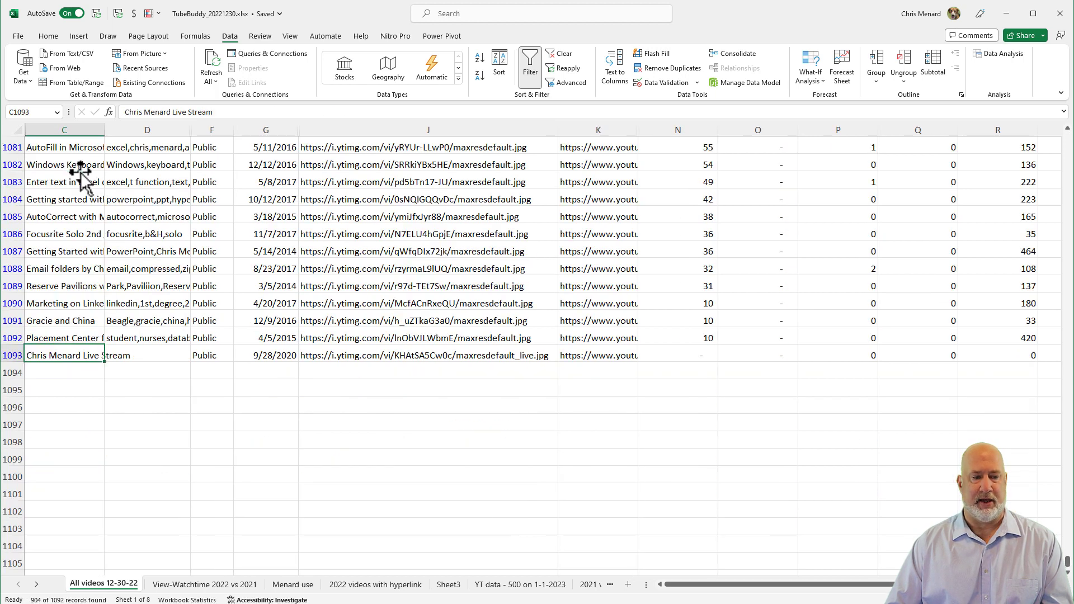
key(ctrl+Up)
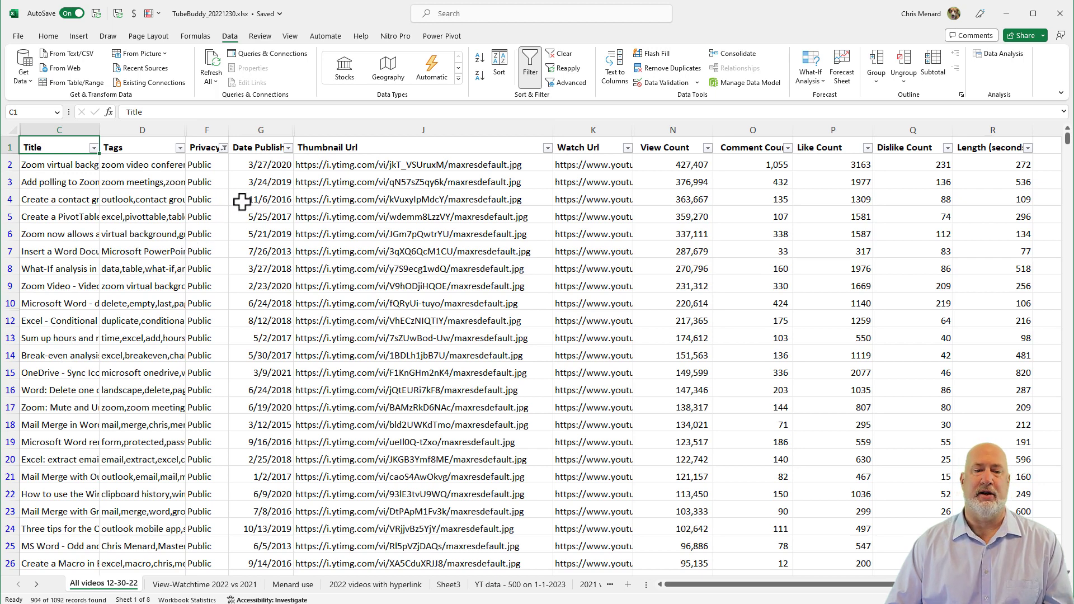
- Filter the Date Published column to show only 2022 and sort it from newest to oldest
click(279, 165)
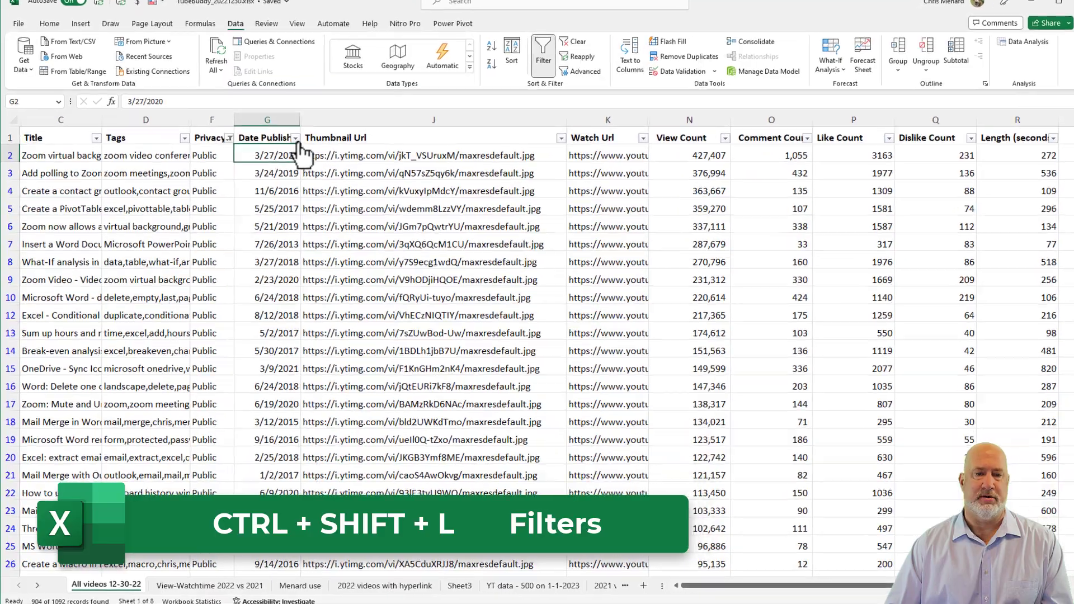
click(288, 147)
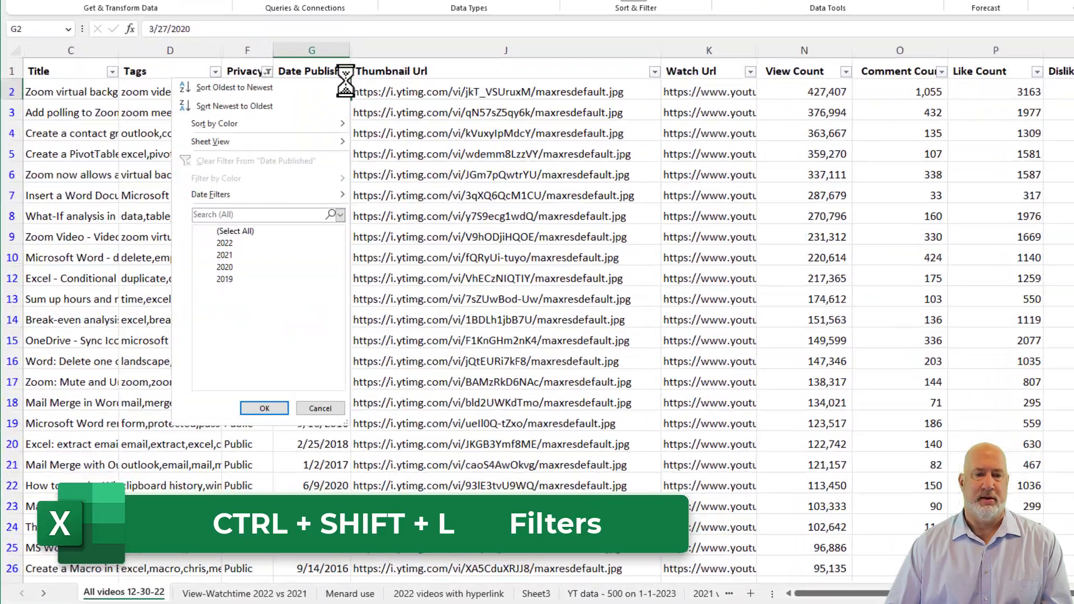
click(210, 231)
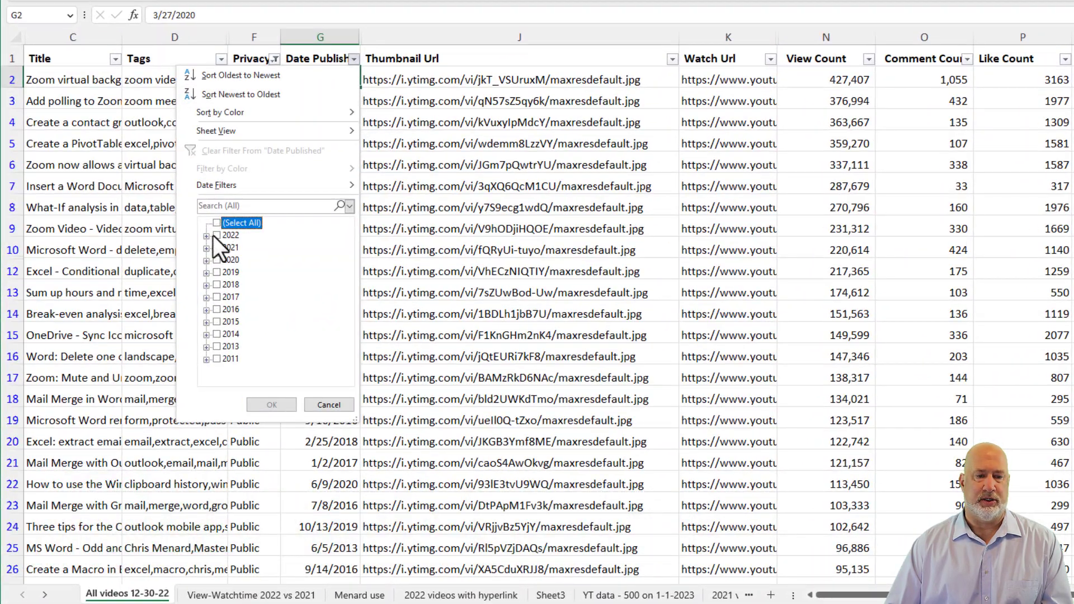
click(213, 236)
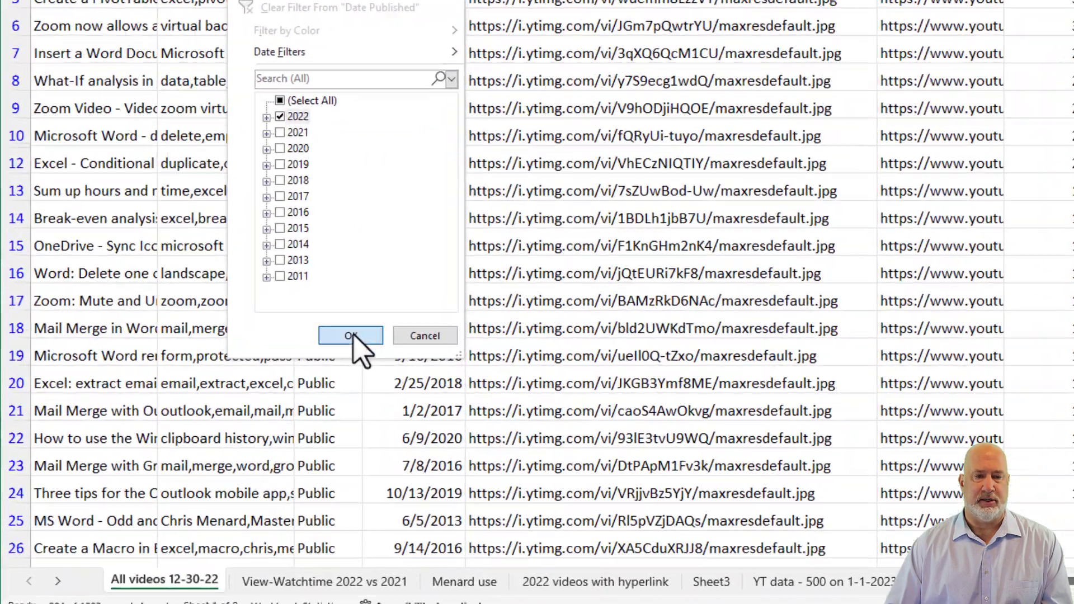
click(271, 404)
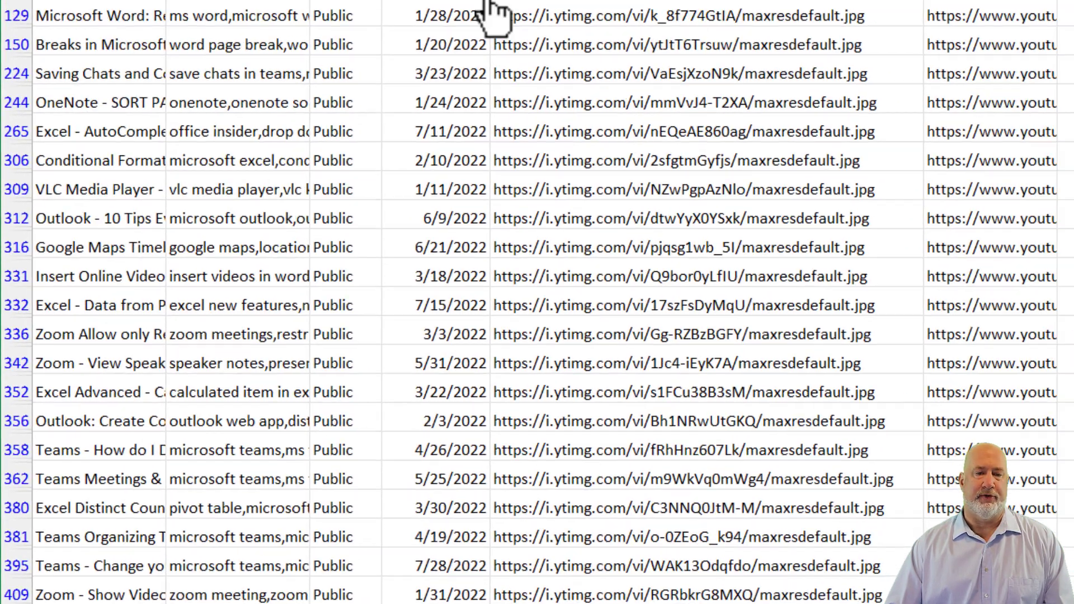
click(457, 57)
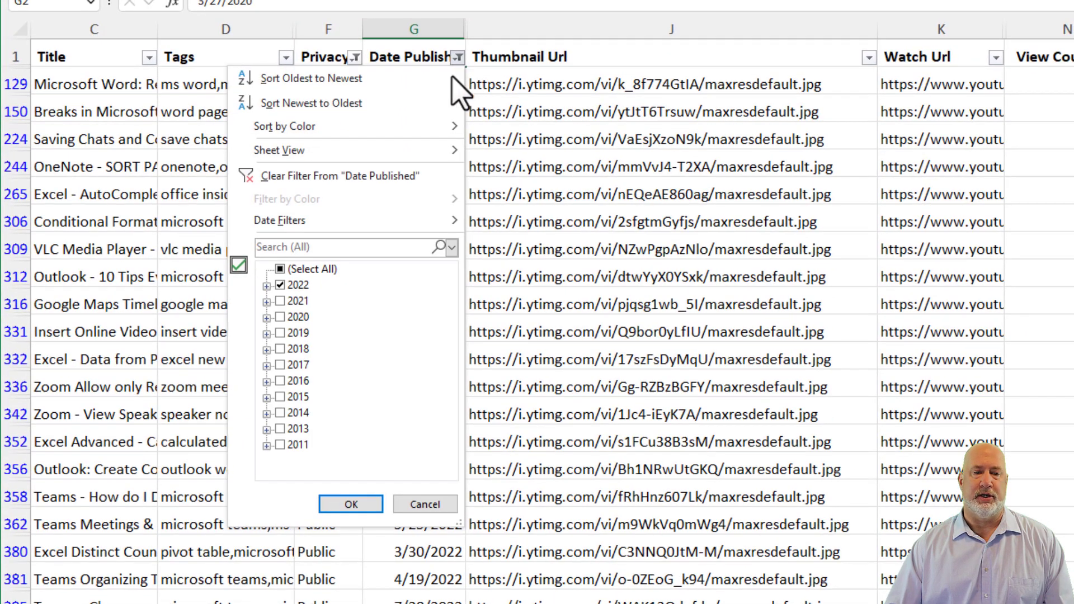
click(368, 113)
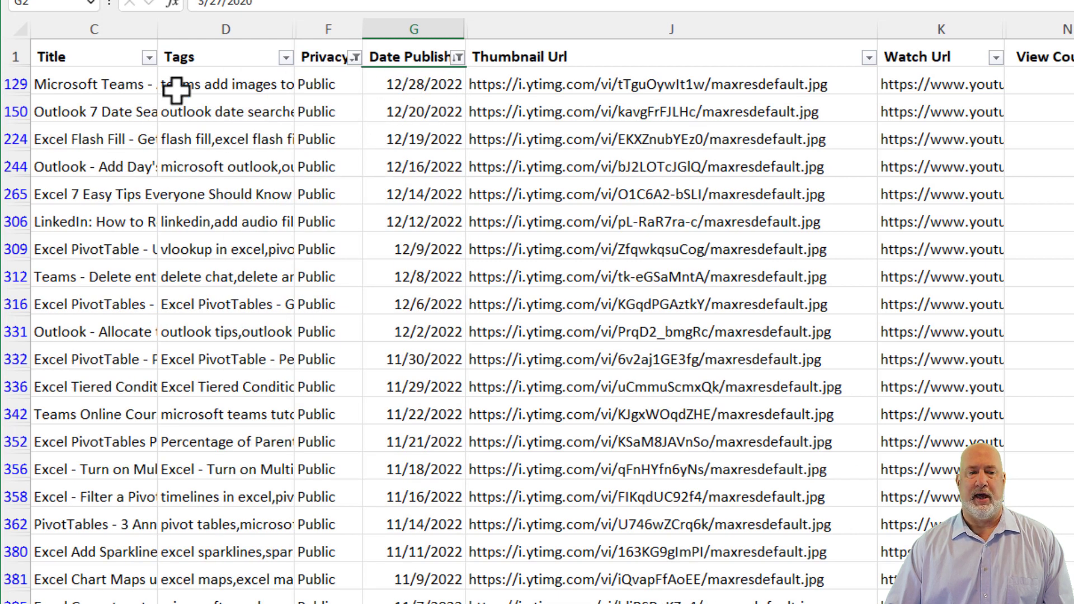
- Widen the Title column so that more of each video title can be read
click(218, 85)
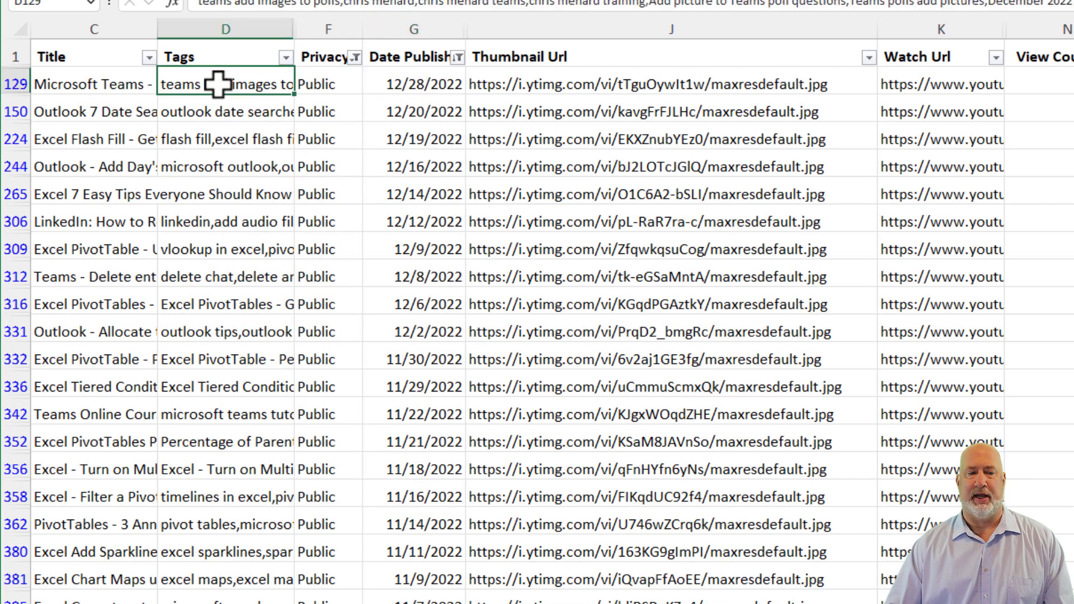
click(114, 84)
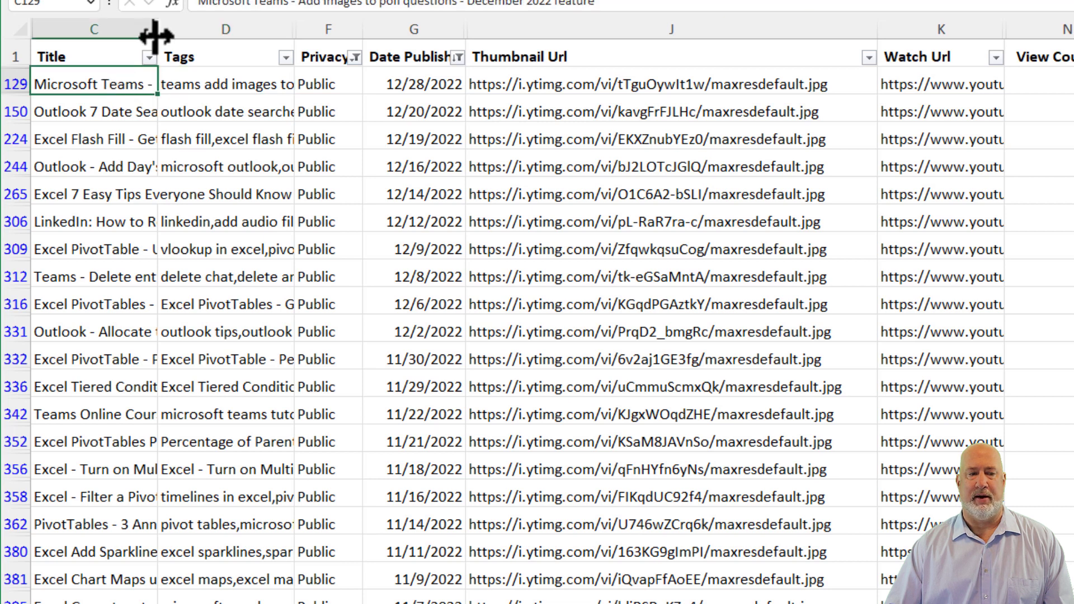
drag(156, 35, 272, 34)
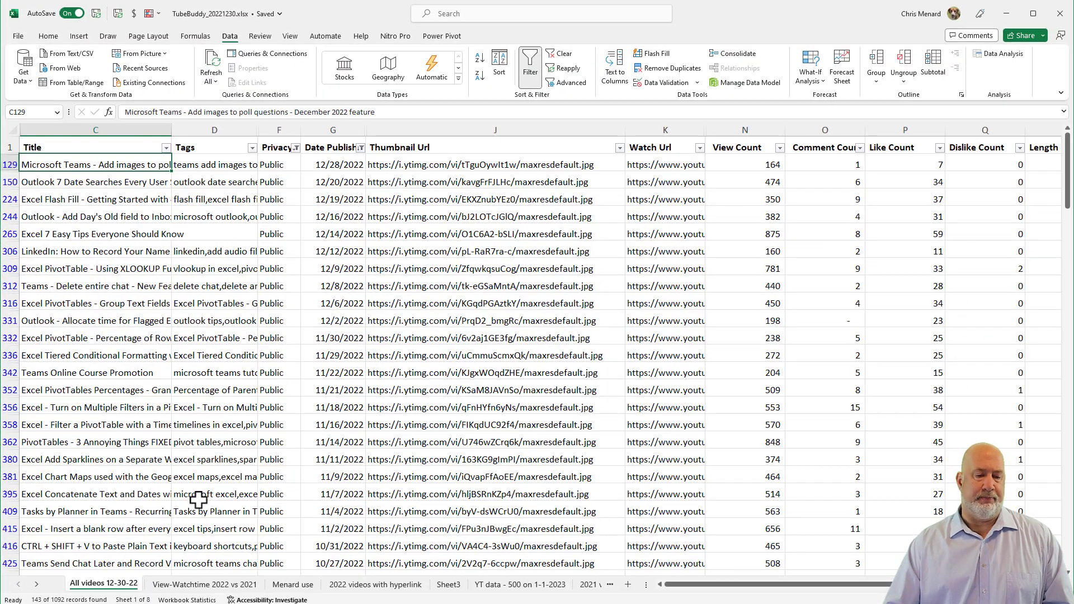
- On the View-Watchtime 2022 vs 2021 sheet, examine the 2022, 2021 and Percentage figures and the views and watch time chart
click(205, 584)
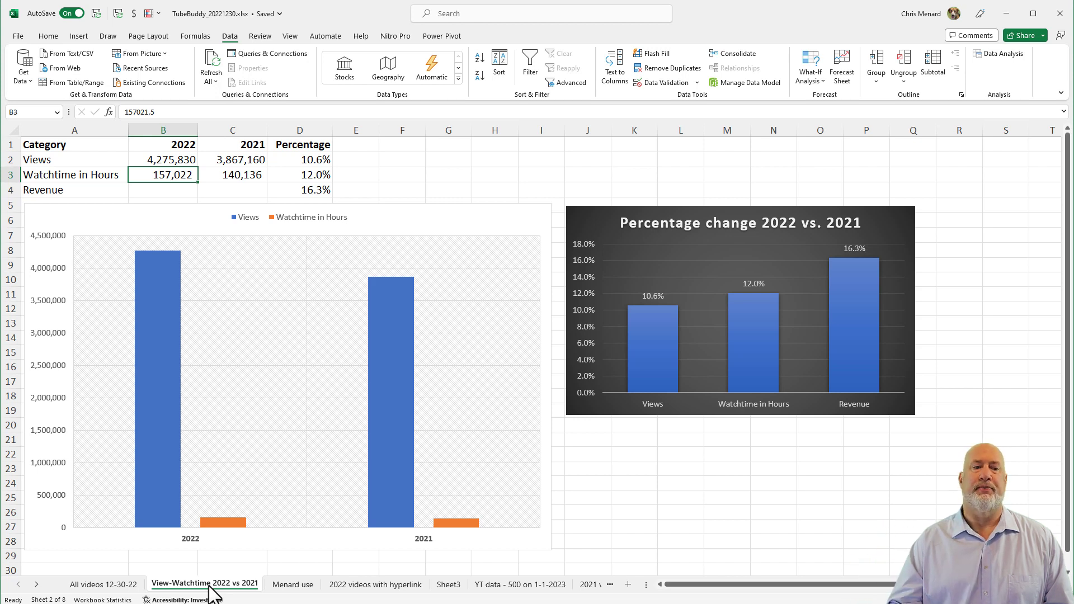
click(168, 145)
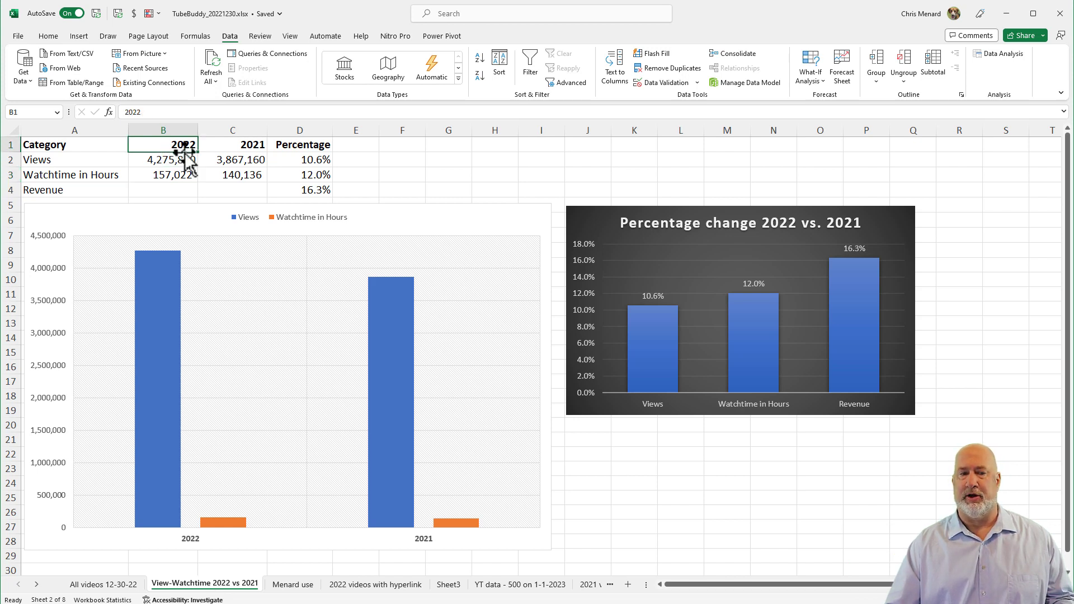
click(222, 146)
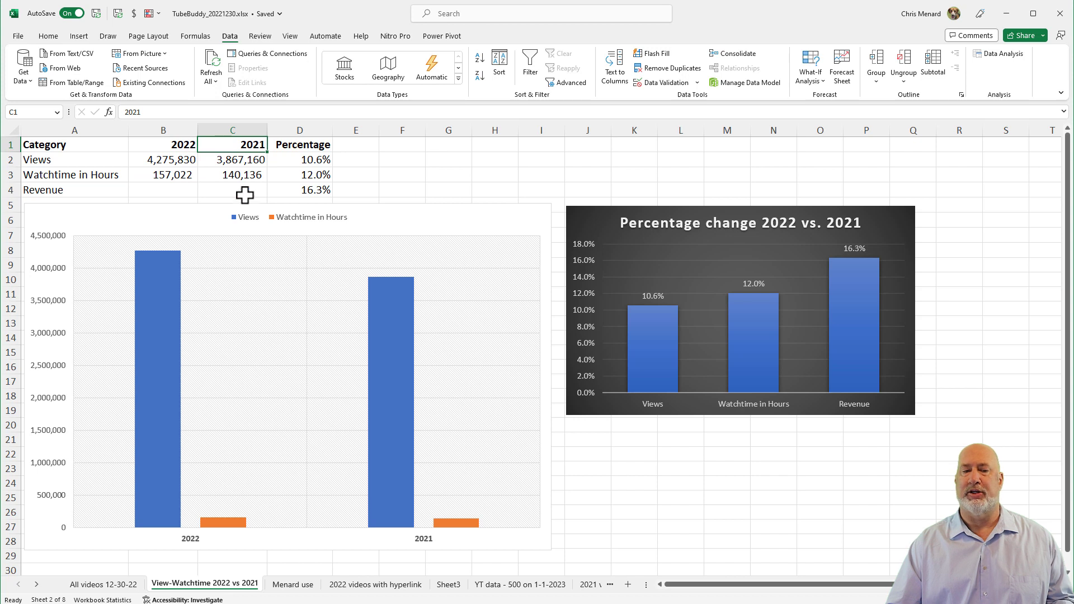
click(300, 147)
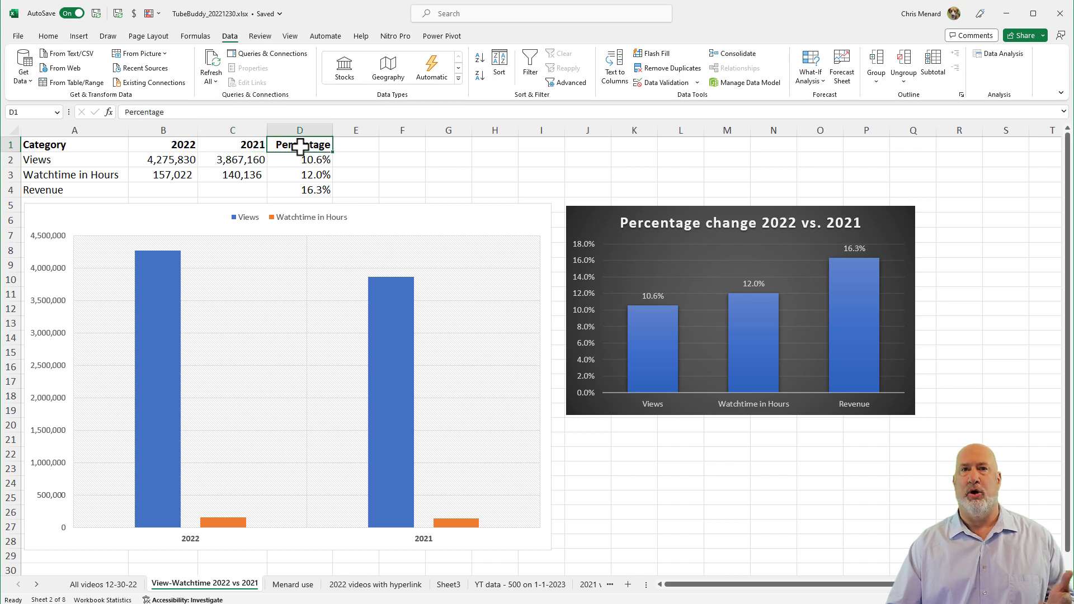
click(191, 161)
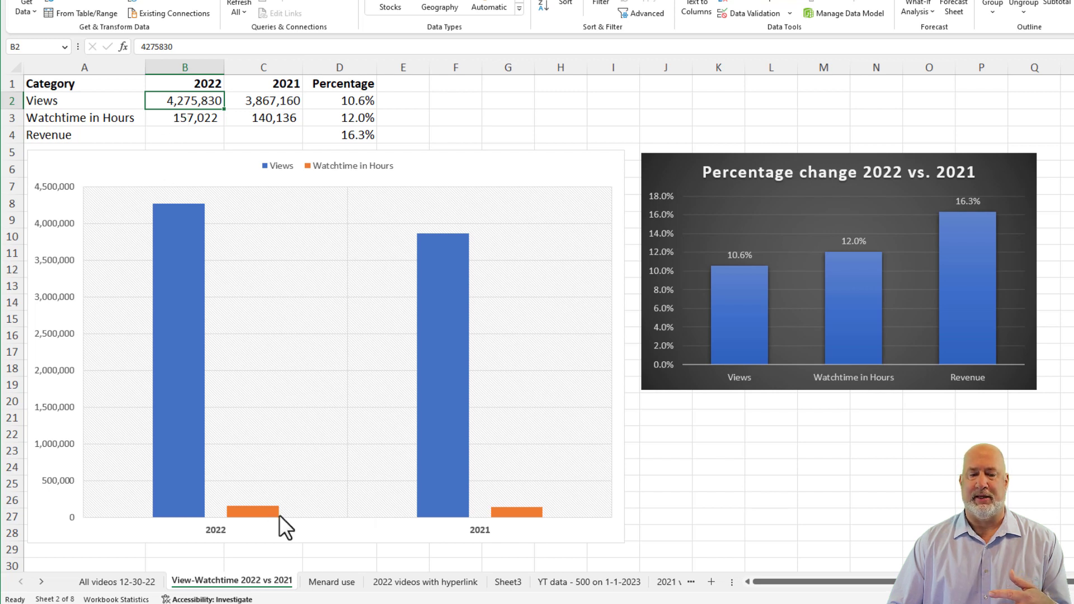
mouse_move(274, 513)
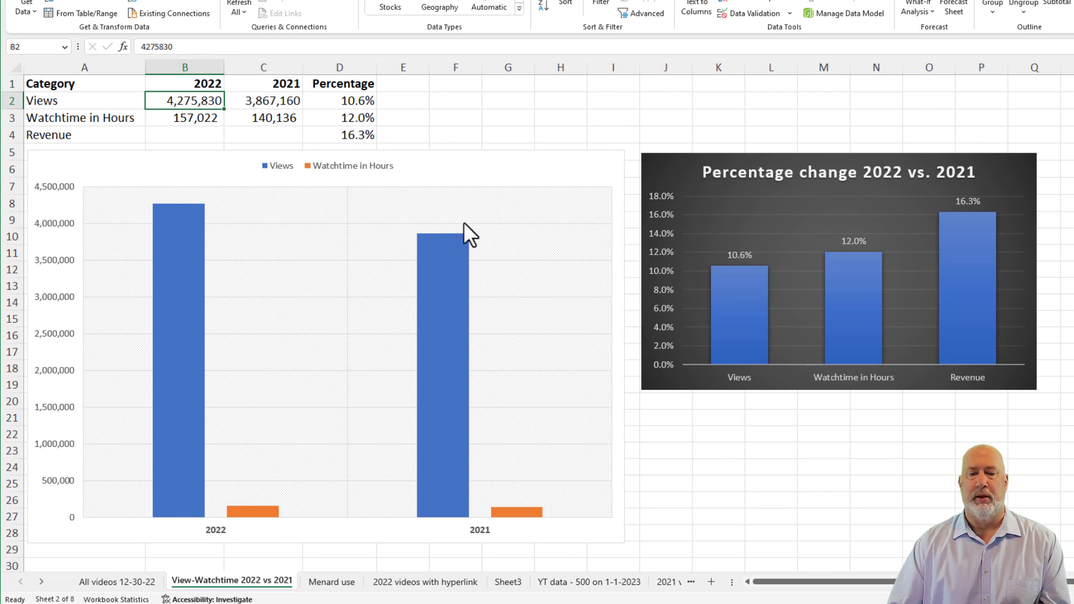
- Filter the Views and Watchtime in Hours chart to hide the Views series, leaving only Watchtime in Hours
click(507, 170)
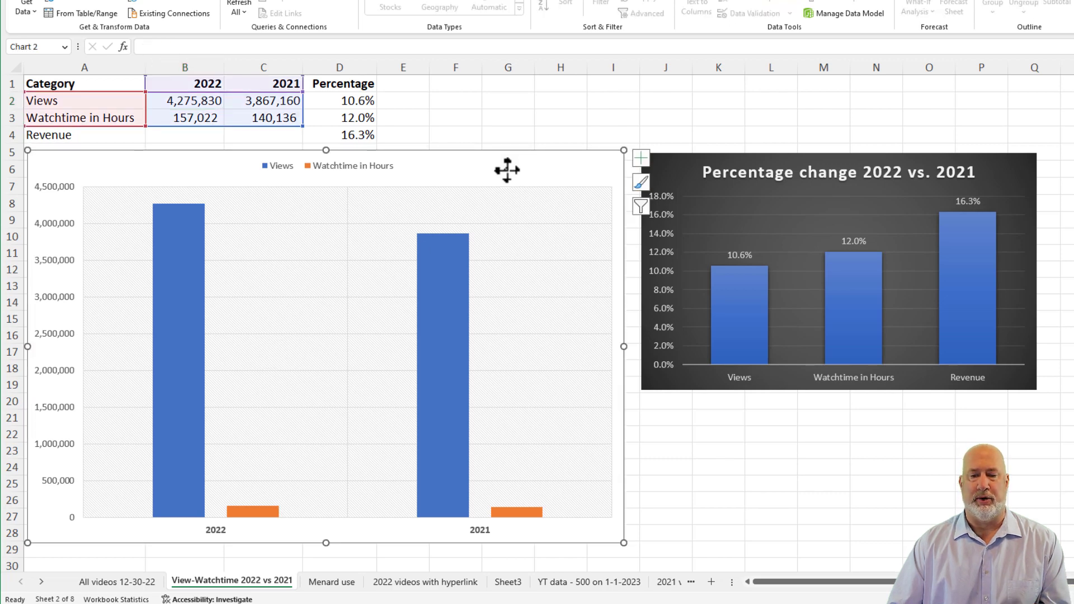
click(640, 206)
click(684, 261)
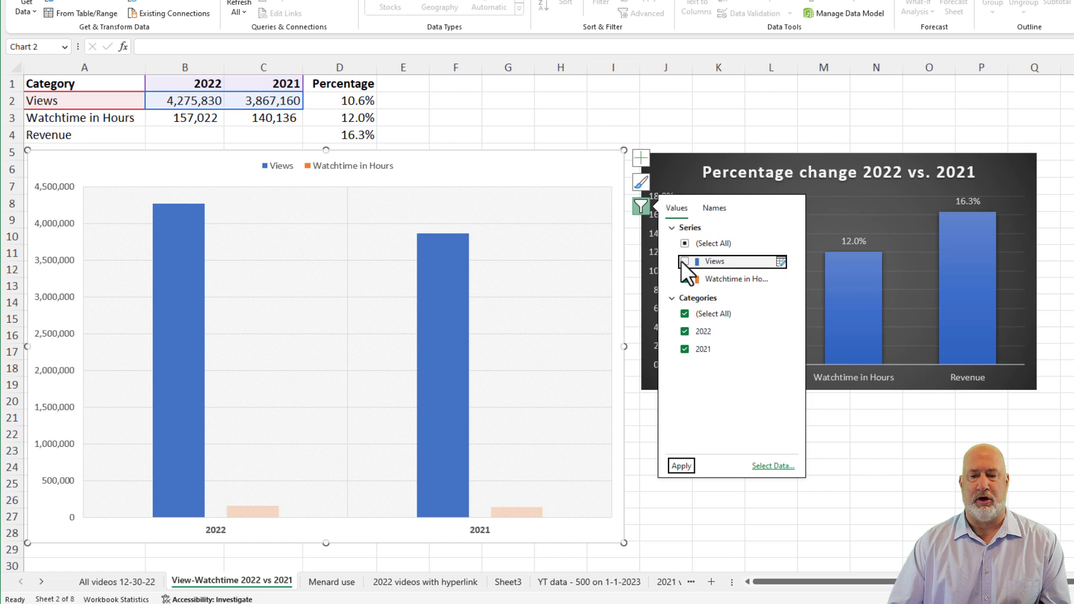
click(686, 462)
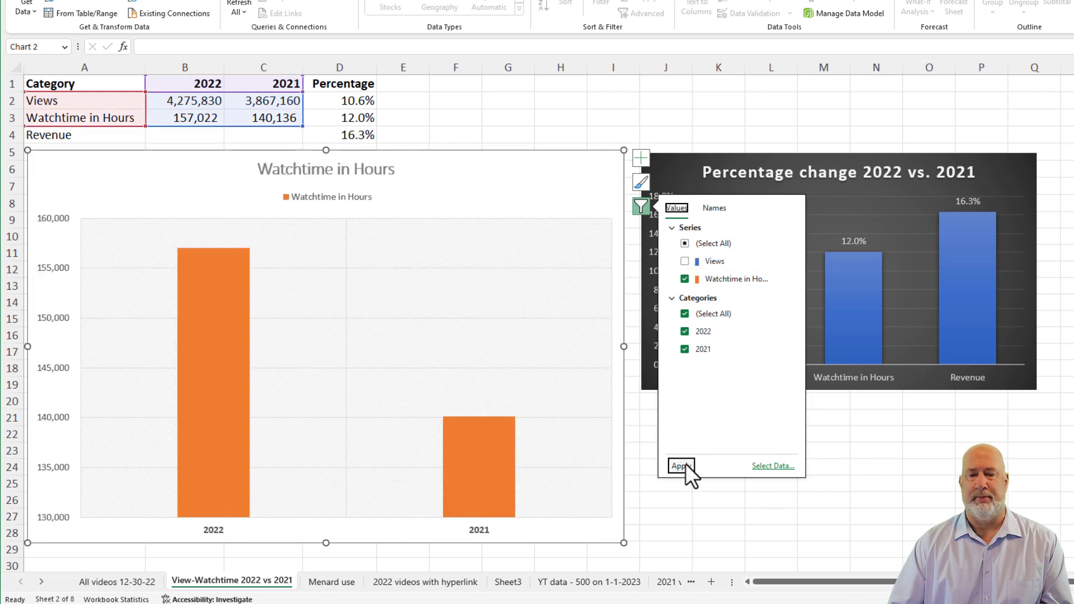
- Change the chart filter to include the Views series and exclude Watchtime in Hours
click(684, 261)
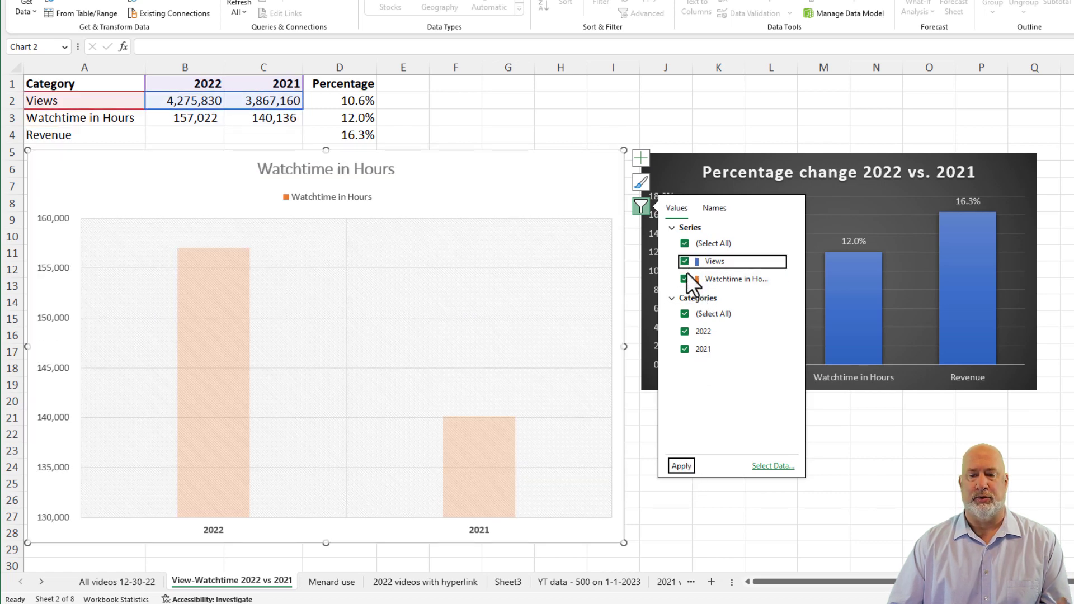
click(685, 278)
click(679, 464)
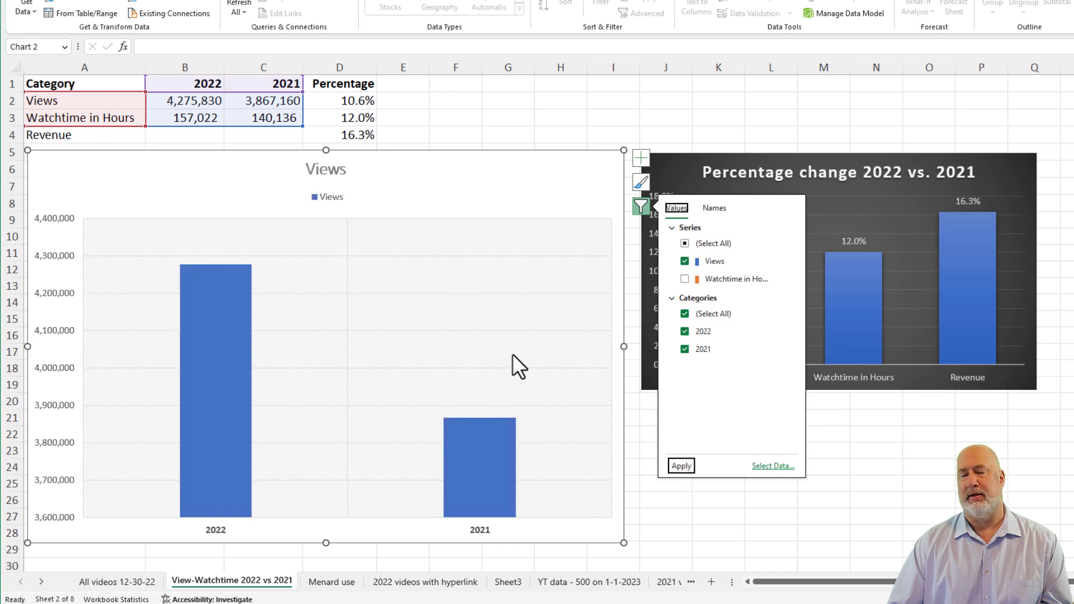
- Add the Watchtime in Hours series back to the filtered chart alongside Views, and select the Revenue percentage in D4
click(686, 279)
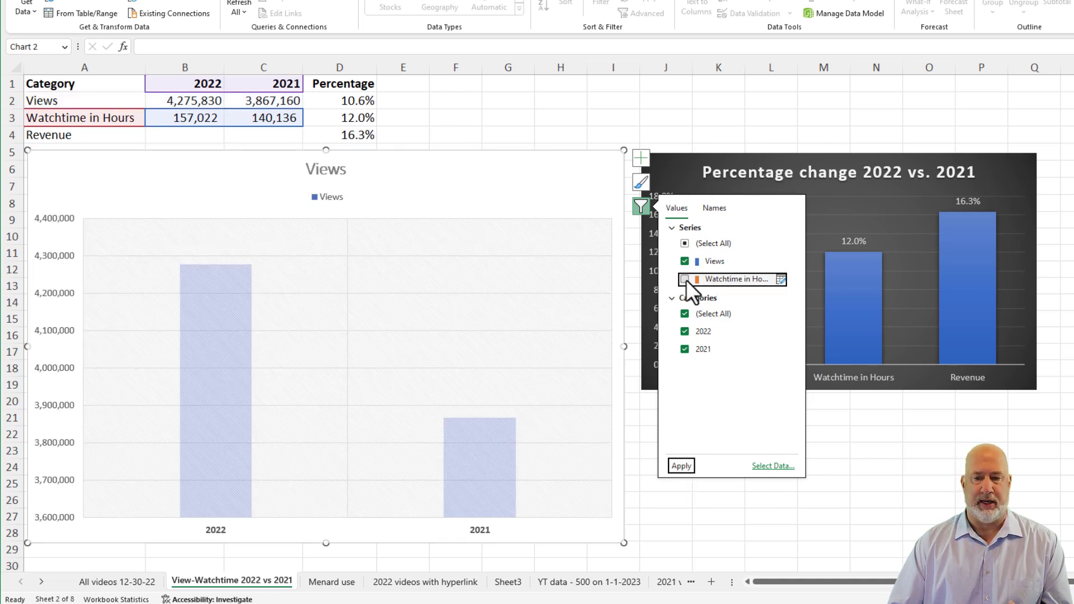
click(680, 466)
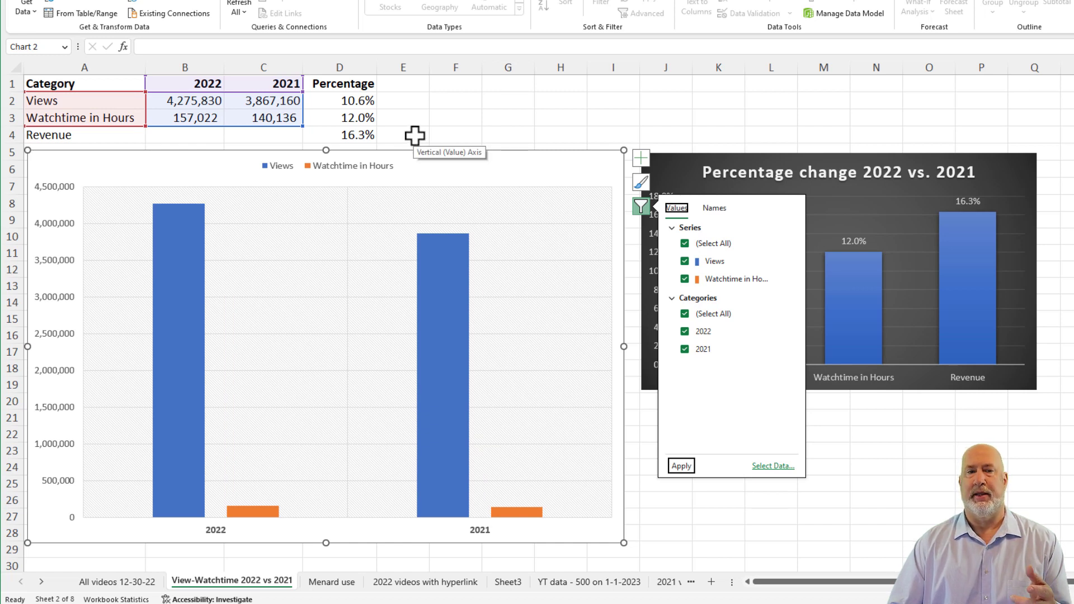
click(364, 137)
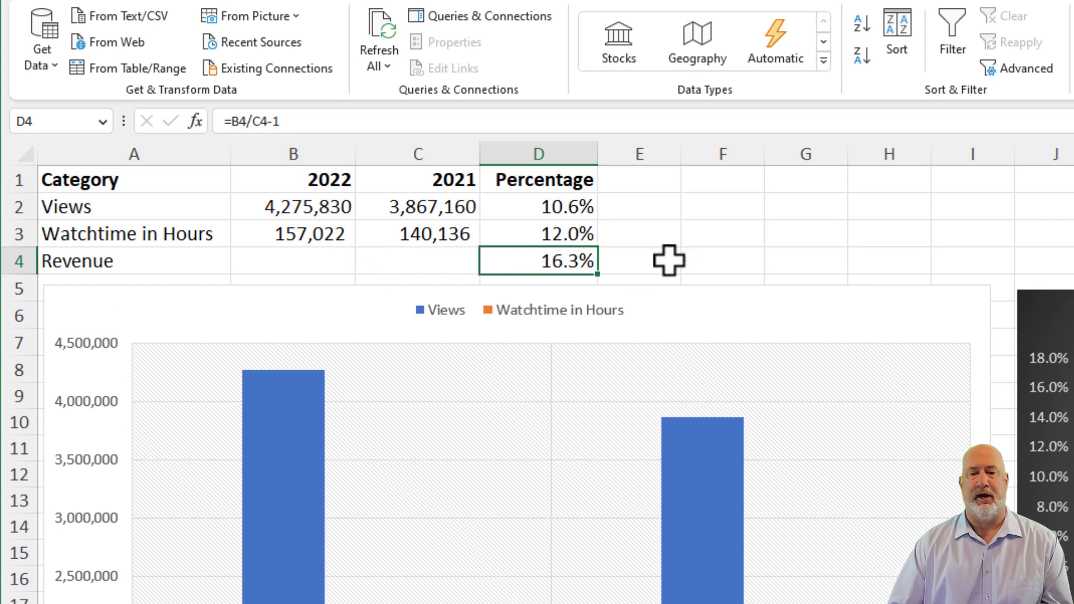
- Enter the sample number 6464 in cell F2 and keep that cell selected
click(747, 207)
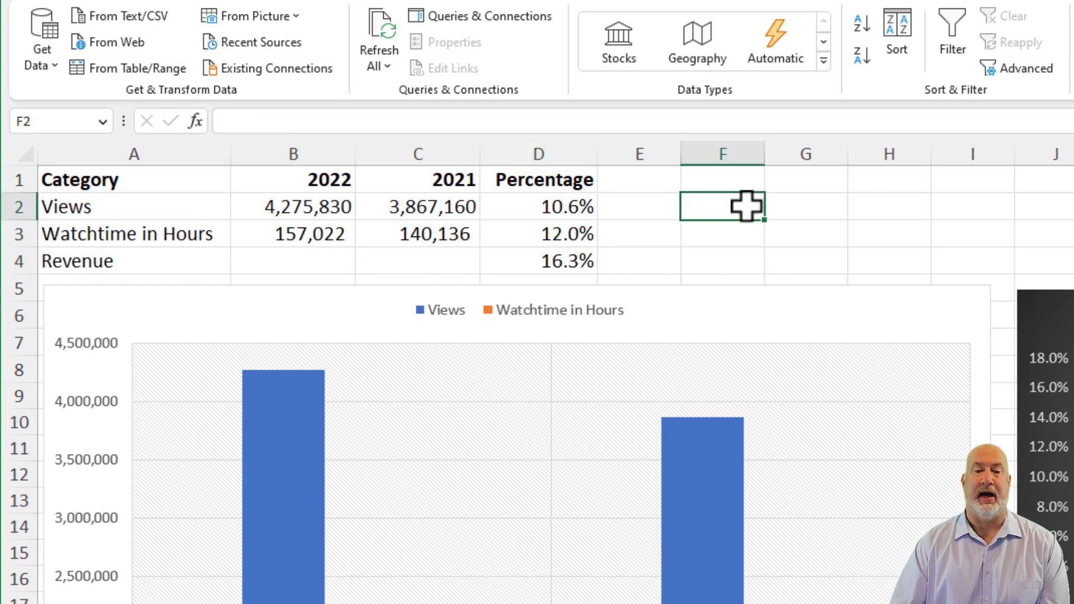
text(6464)
key(Return)
key(Up)
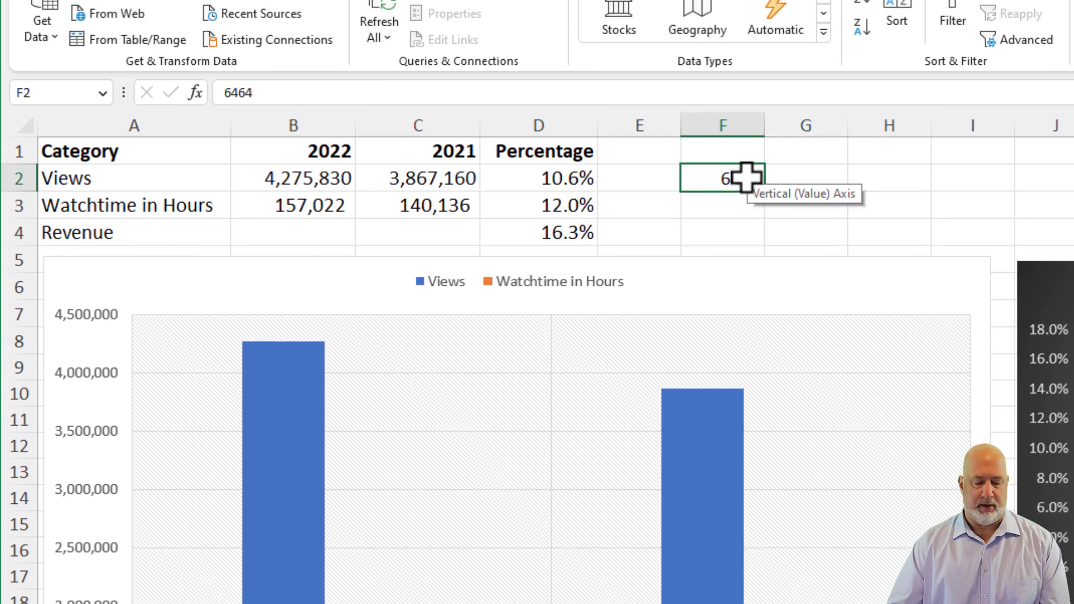
- Apply the custom number format ;;; to cell F2 so its value is hidden
key(ctrl+1)
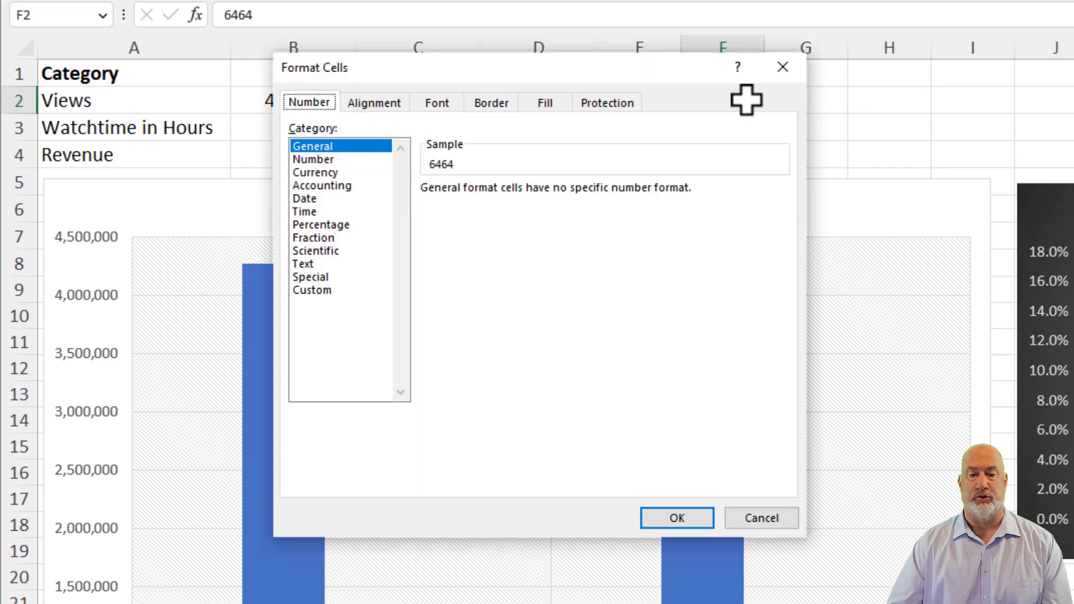
click(327, 290)
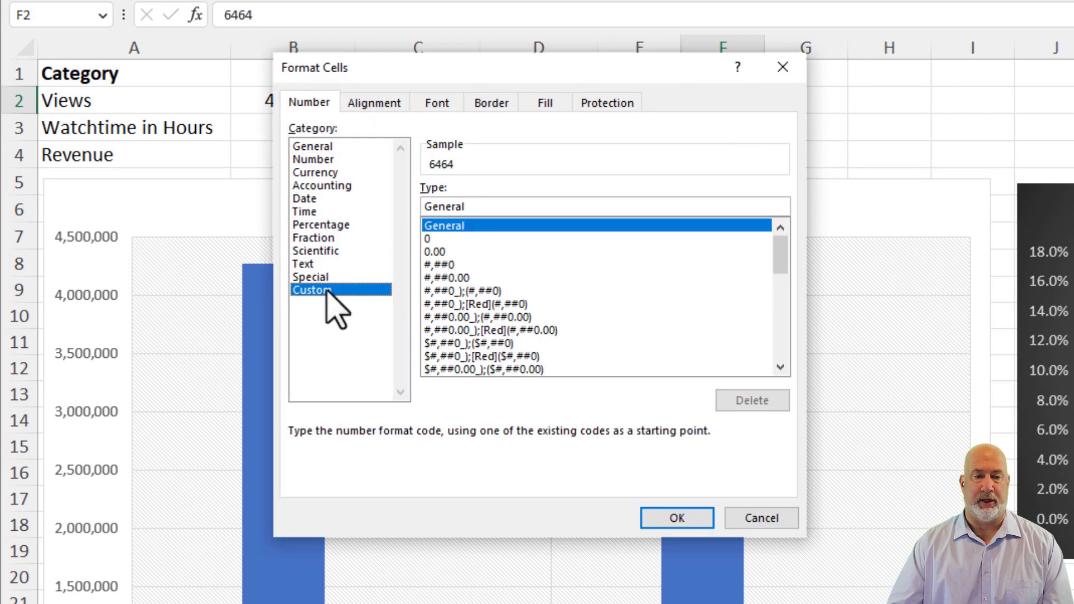
double_click(481, 206)
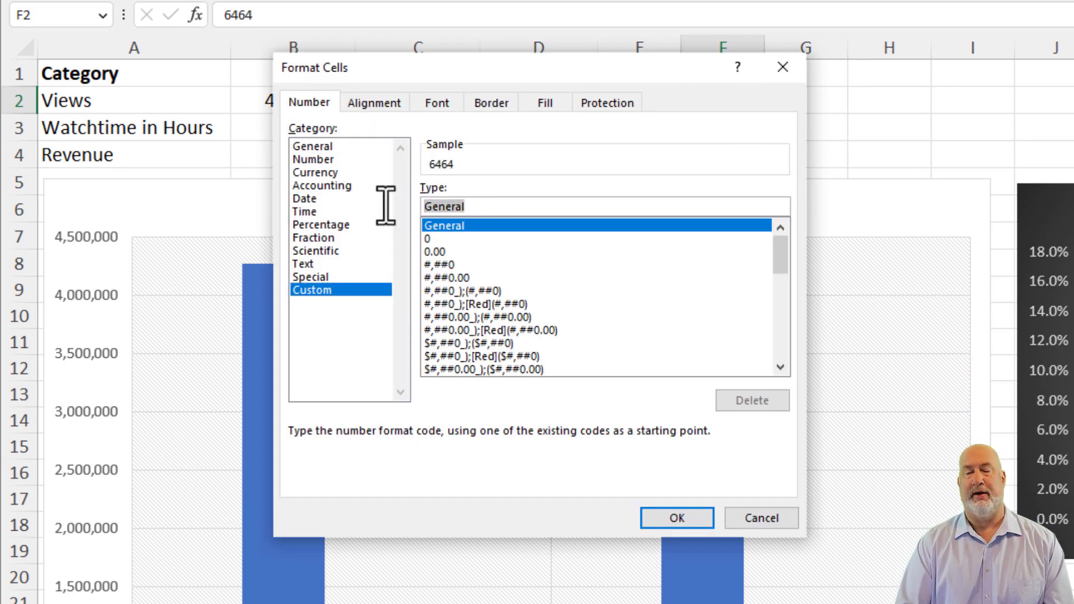
text(;)
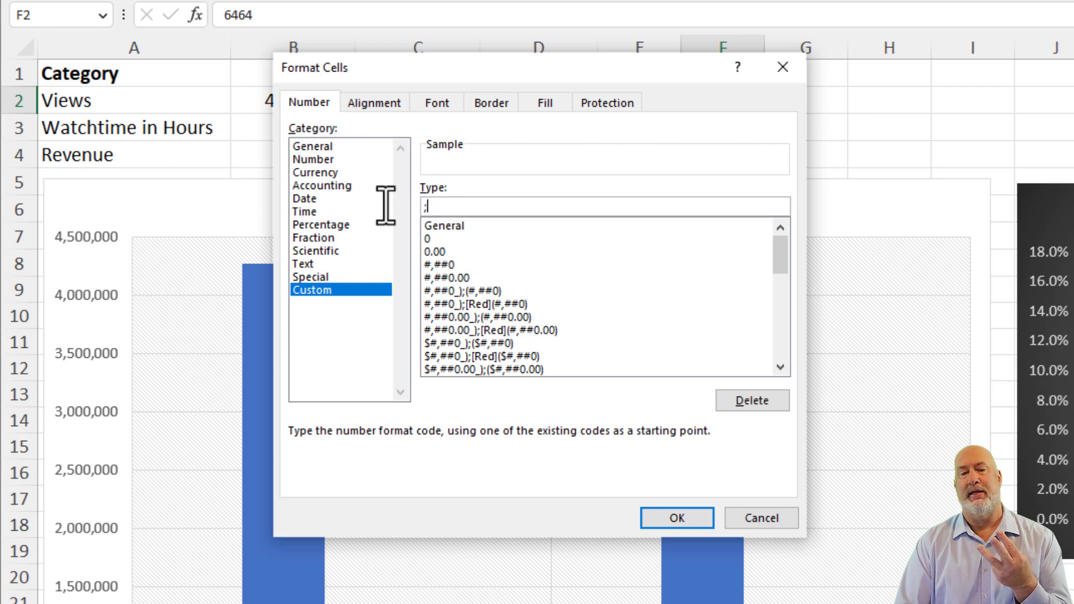
text(;;)
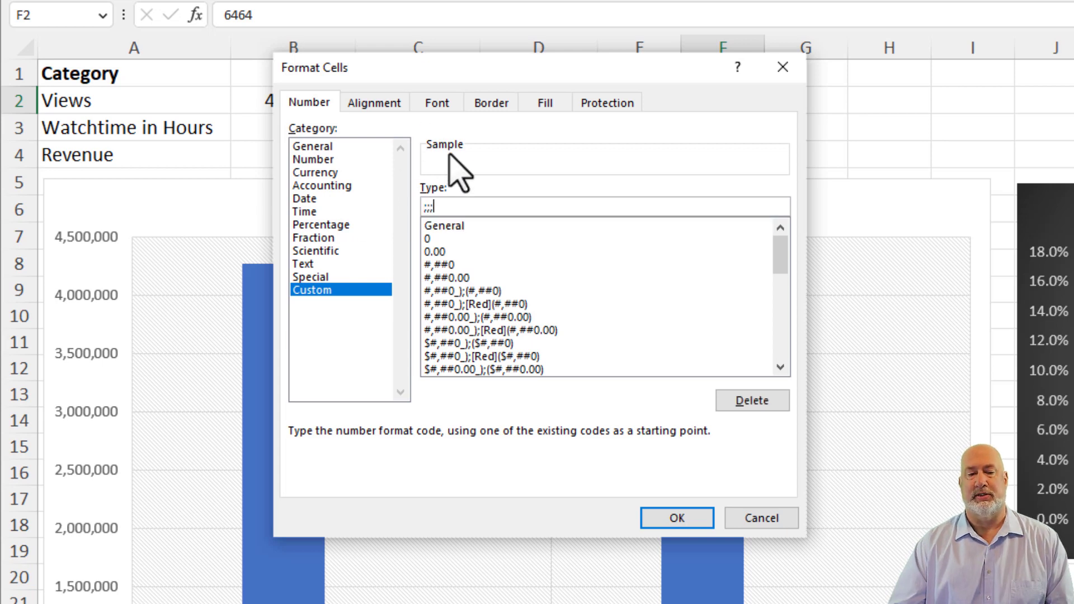
click(699, 519)
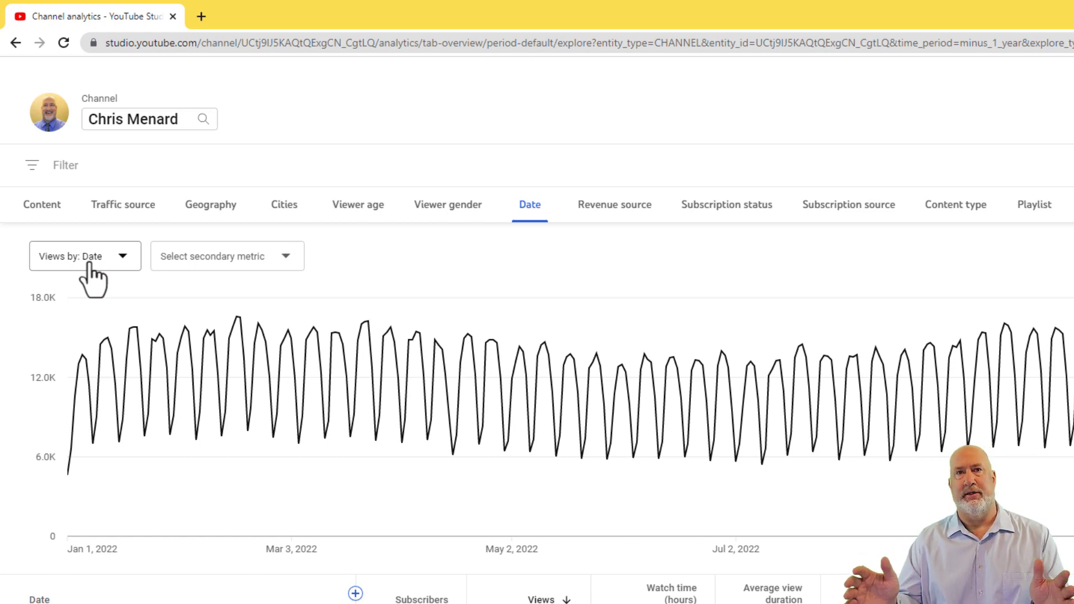
- In YouTube Studio channel analytics, add Watch time (hours) as the secondary metric and show the 2022 chart at Monthly intervals
click(279, 261)
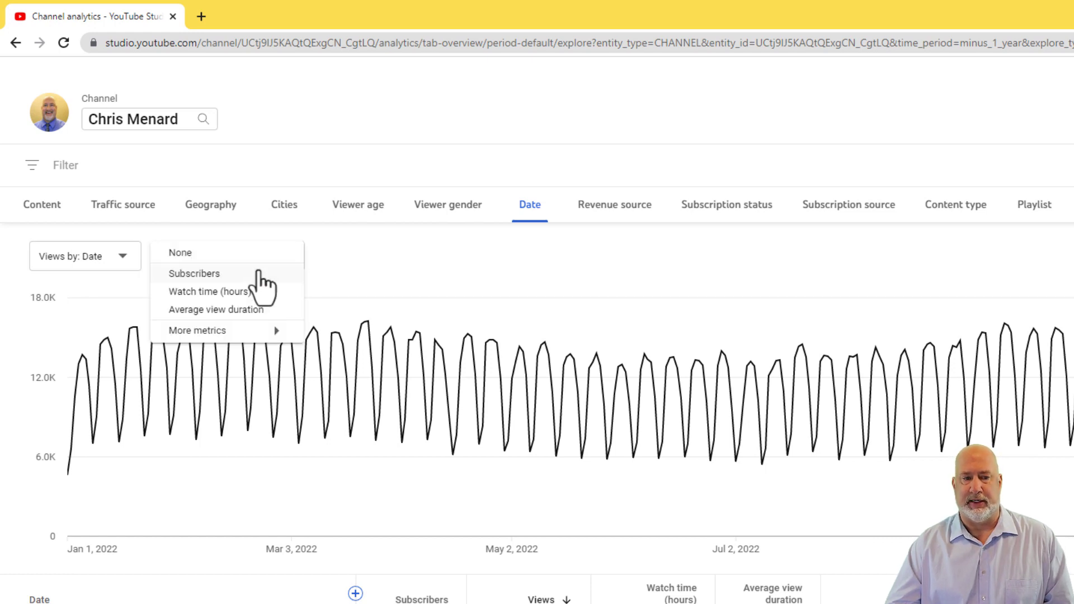
click(223, 293)
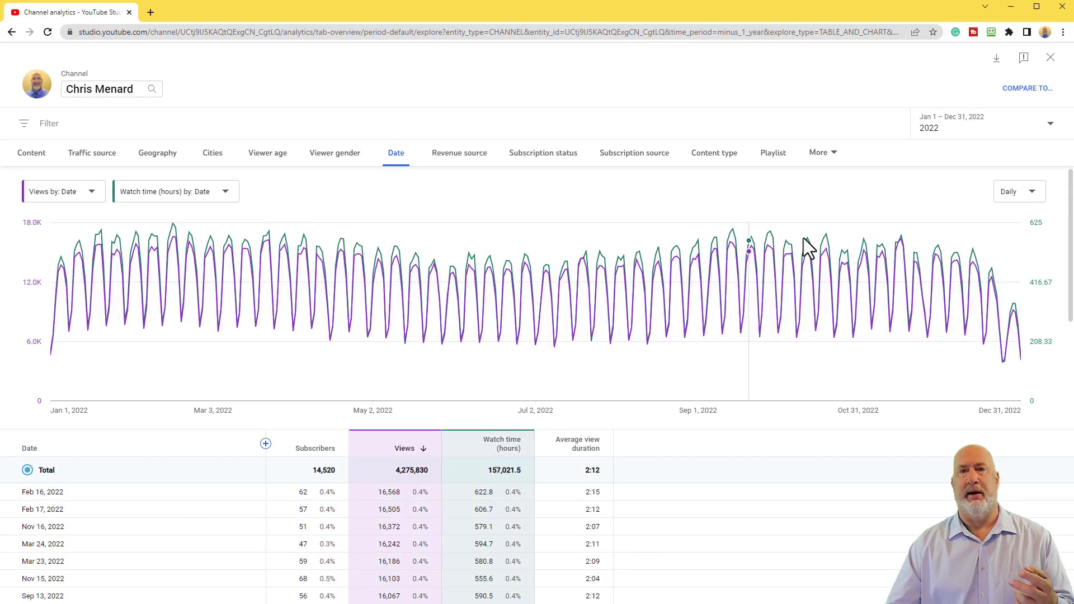
click(1032, 196)
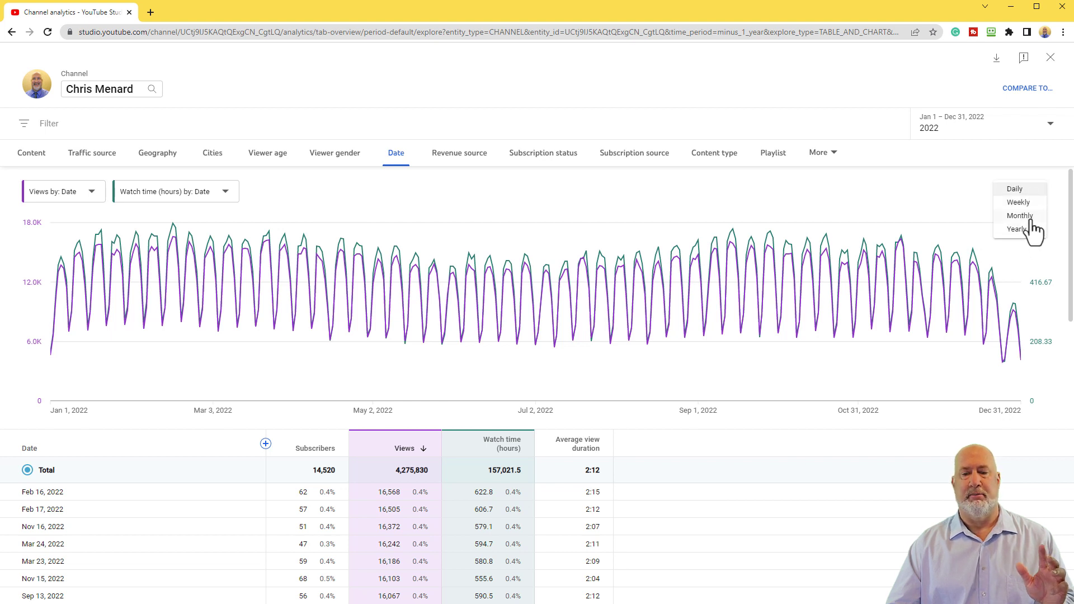
click(1024, 216)
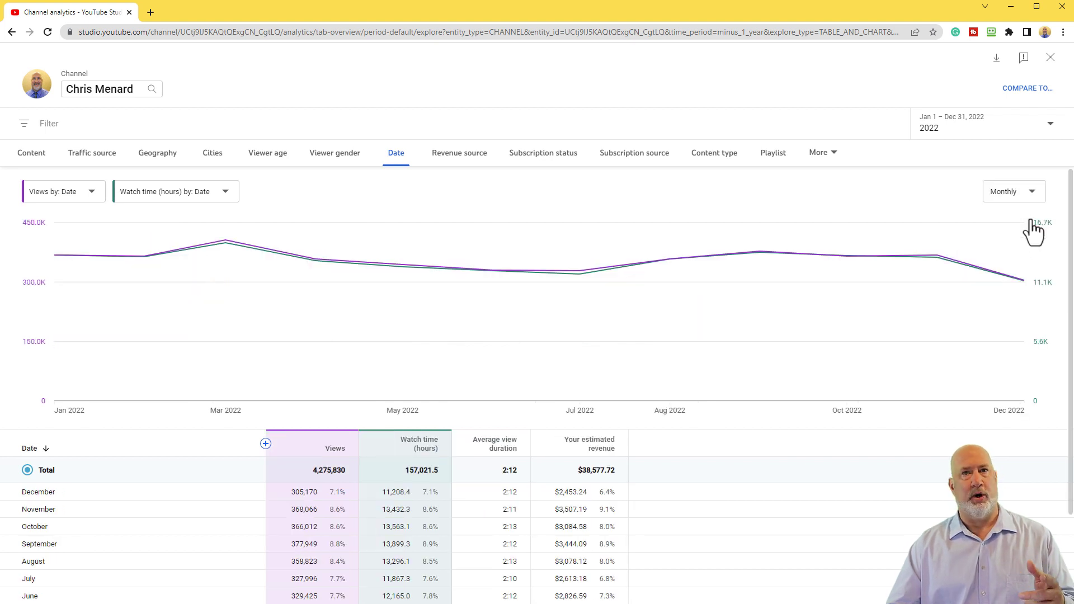
- Change the chart interval to Weekly and compare 2022 with the same period last year using the Year-over-year comparison
click(1028, 197)
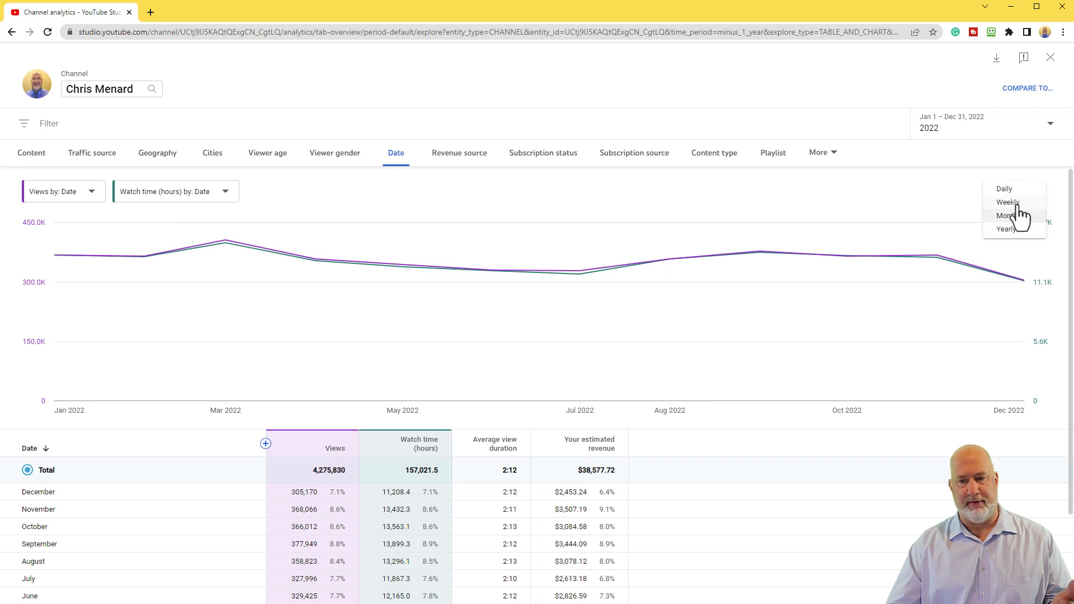
click(1008, 202)
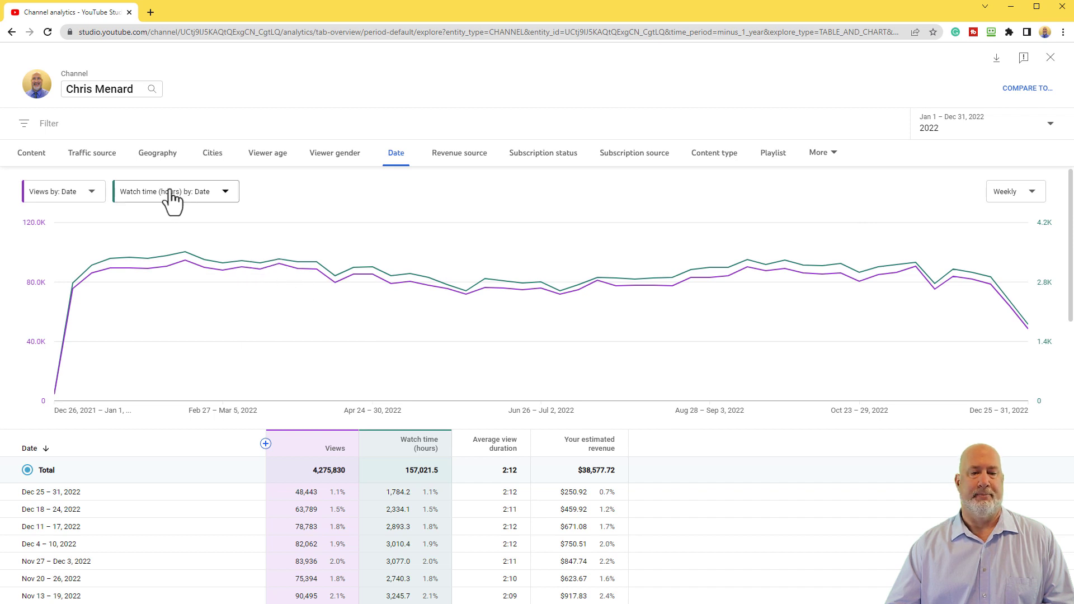
click(1019, 90)
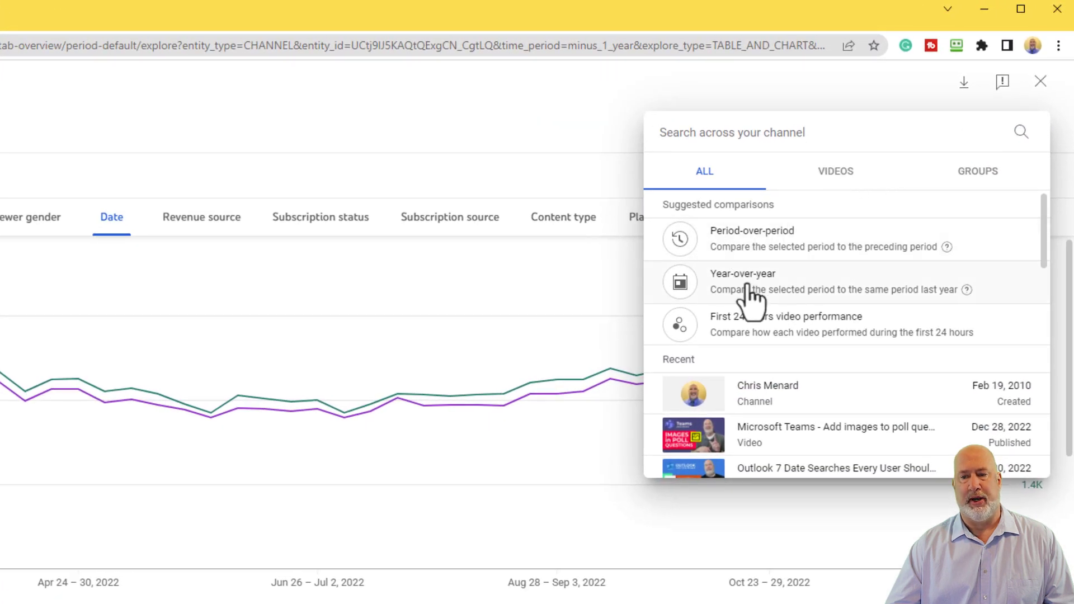
click(751, 296)
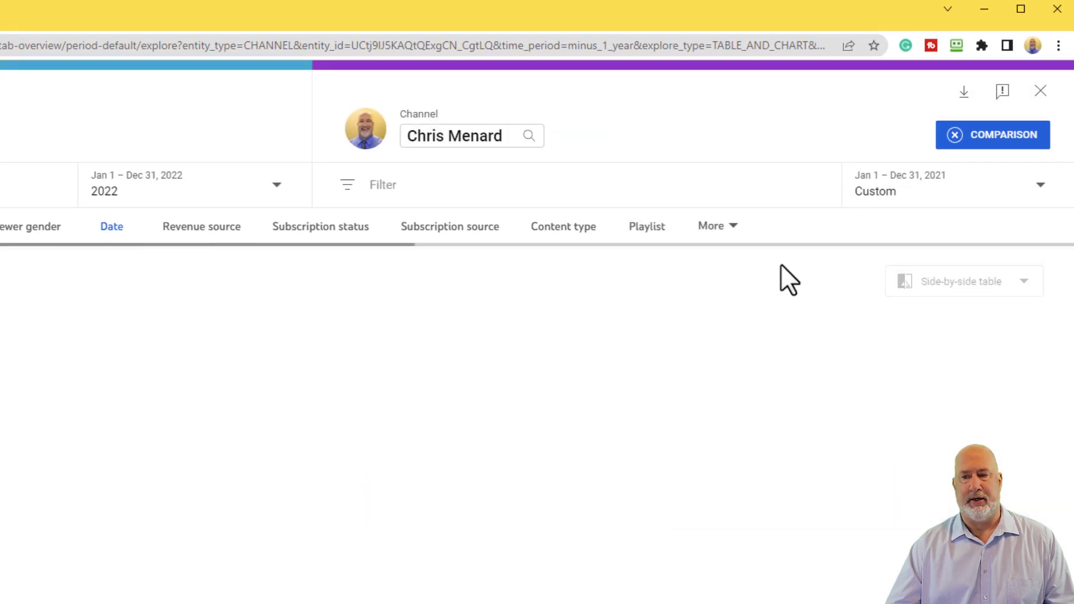